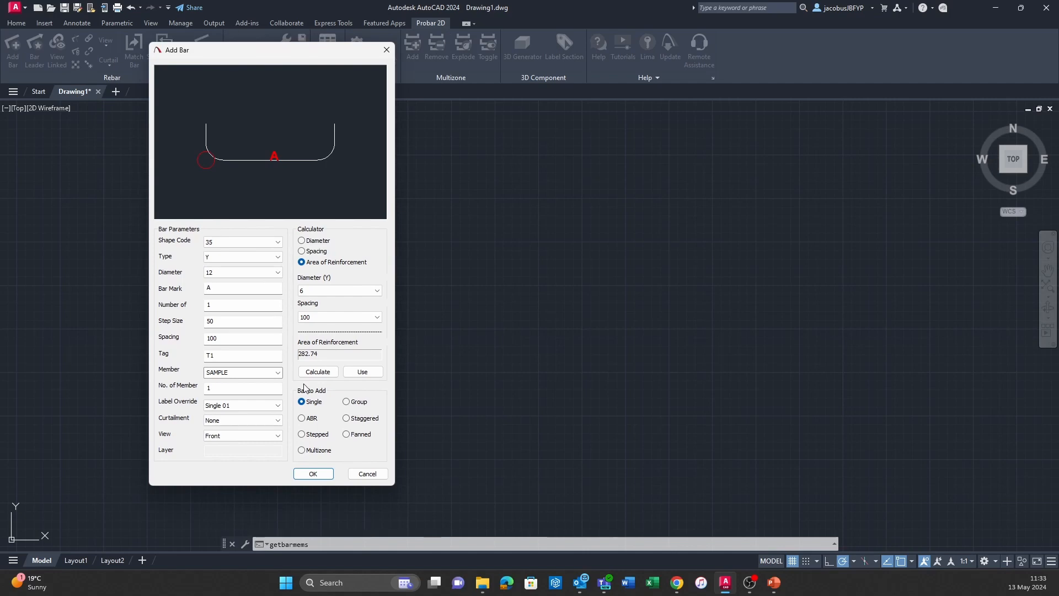
Dismiss the Add Bar dialog and run the PRKNADDBAR command to start rebar selection and setup.
left_click(367, 474)
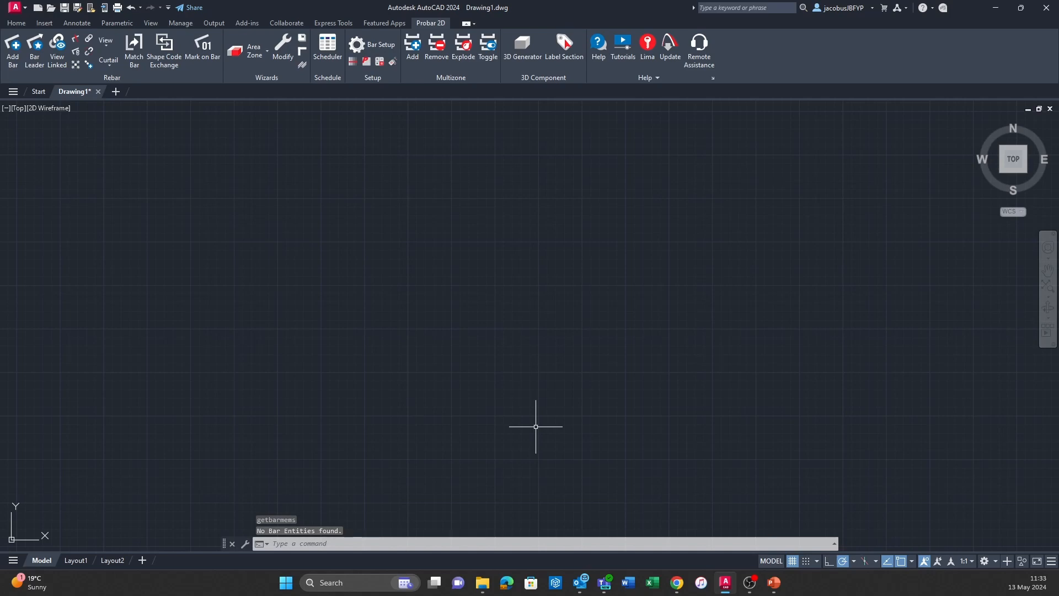
type("PRKN")
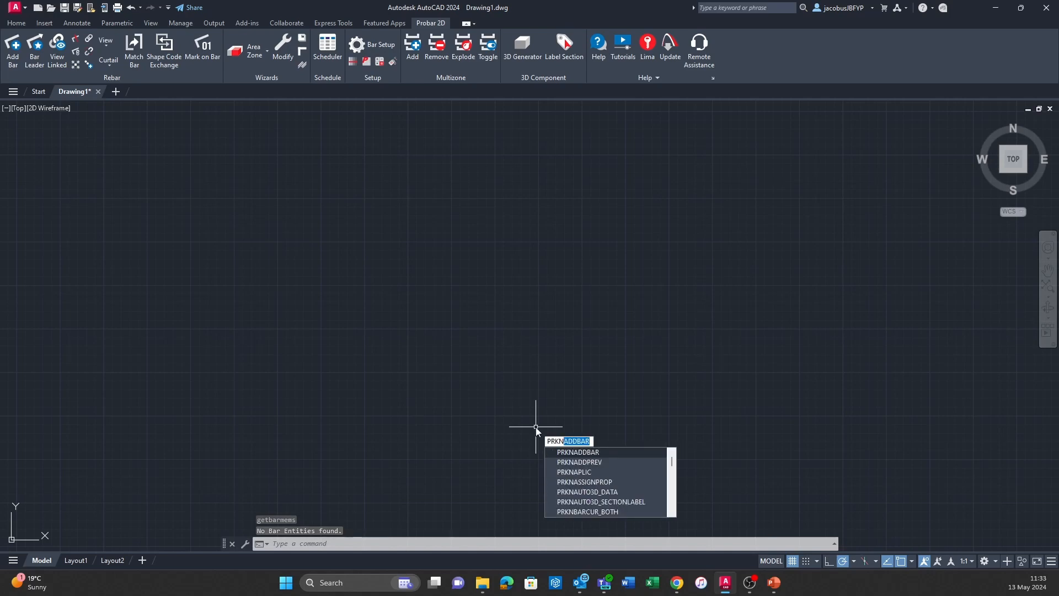
type("ADD")
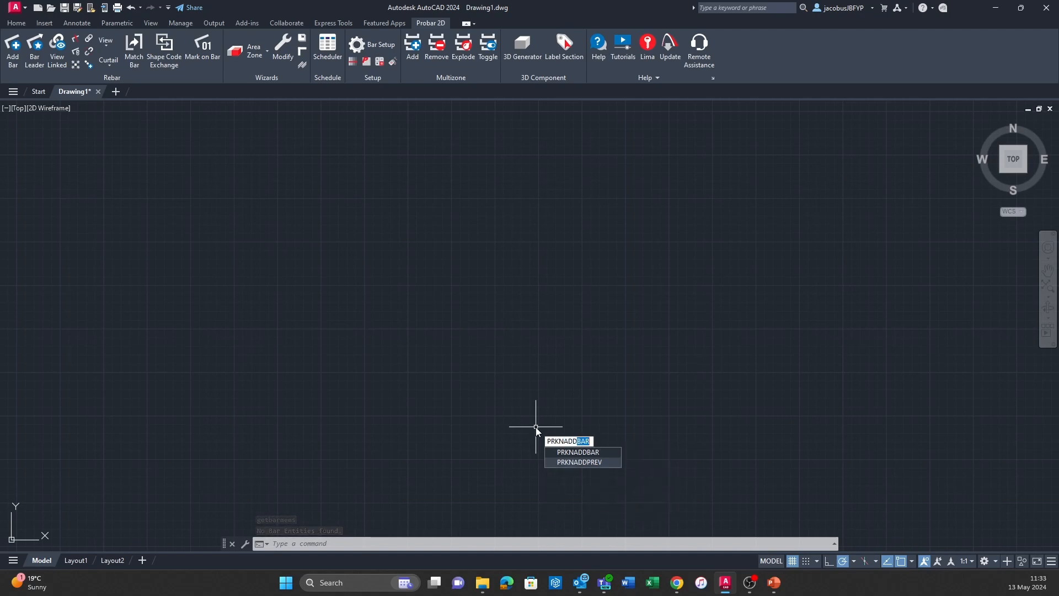
type("BAR")
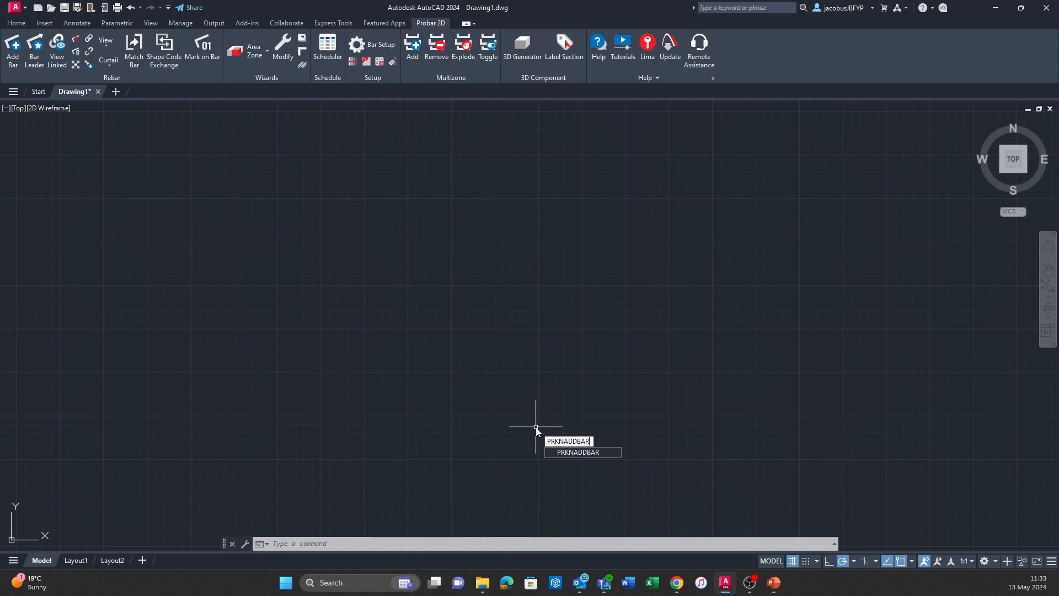
key("Return")
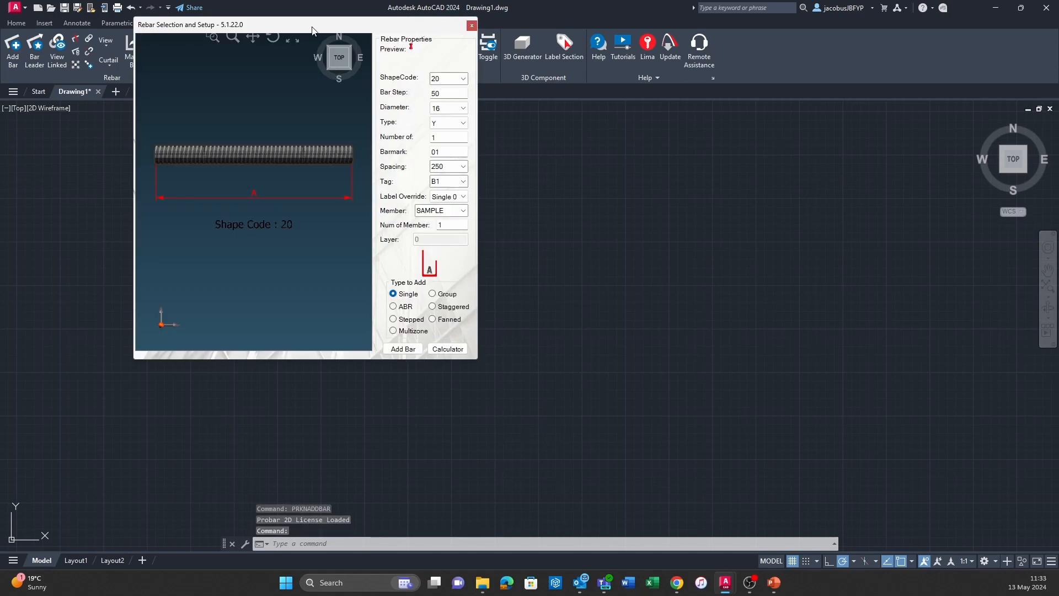
Reposition the Rebar Selection and Setup window and expand it with the calculator and the edit mode tables.
left_click_drag(310, 27, 326, 82)
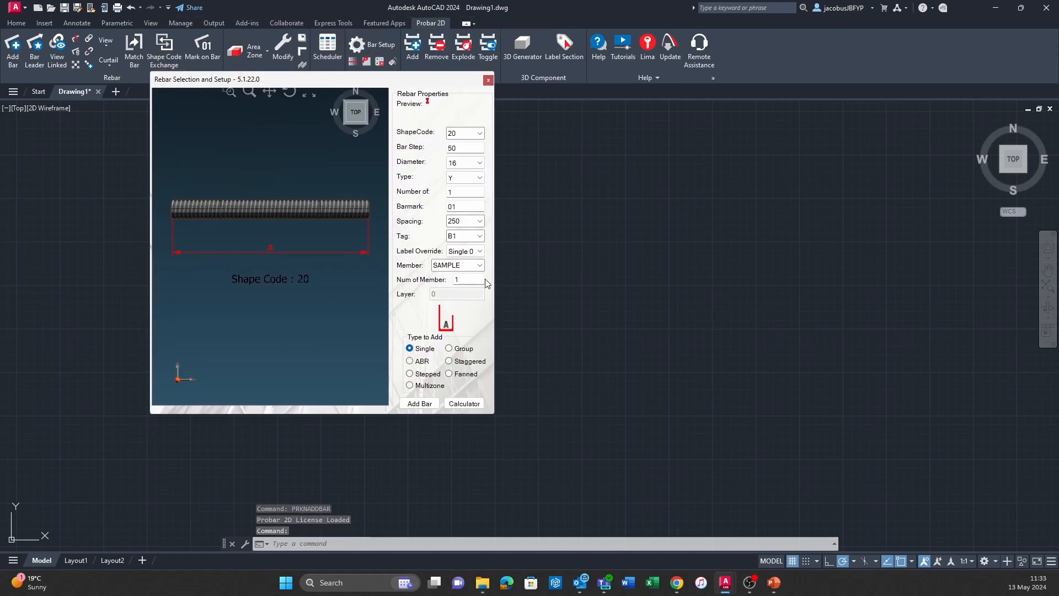
left_click_drag(219, 85, 273, 112)
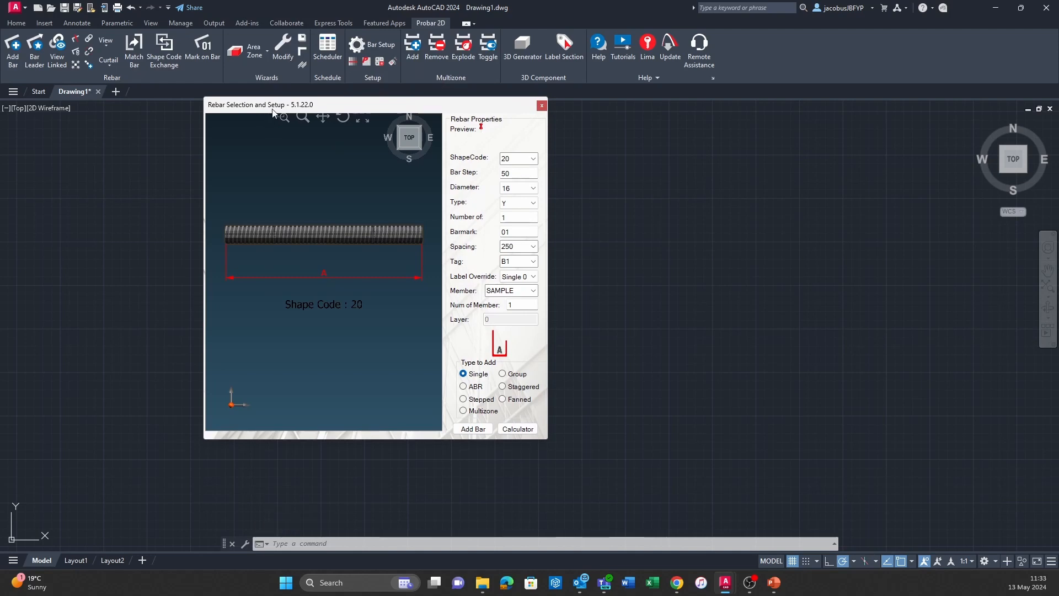
left_click_drag(427, 107, 312, 44)
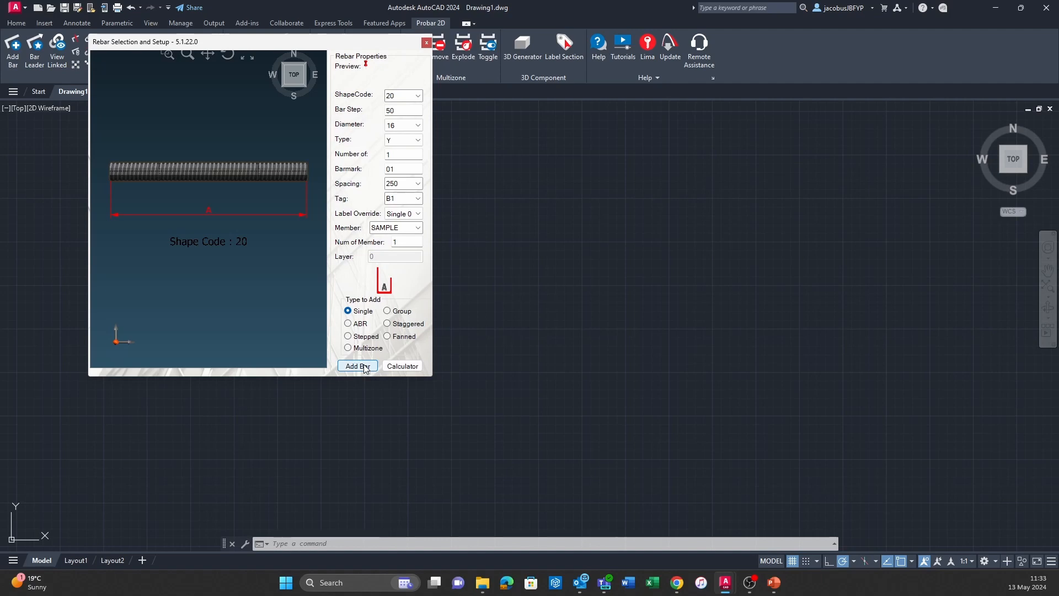
left_click(401, 367)
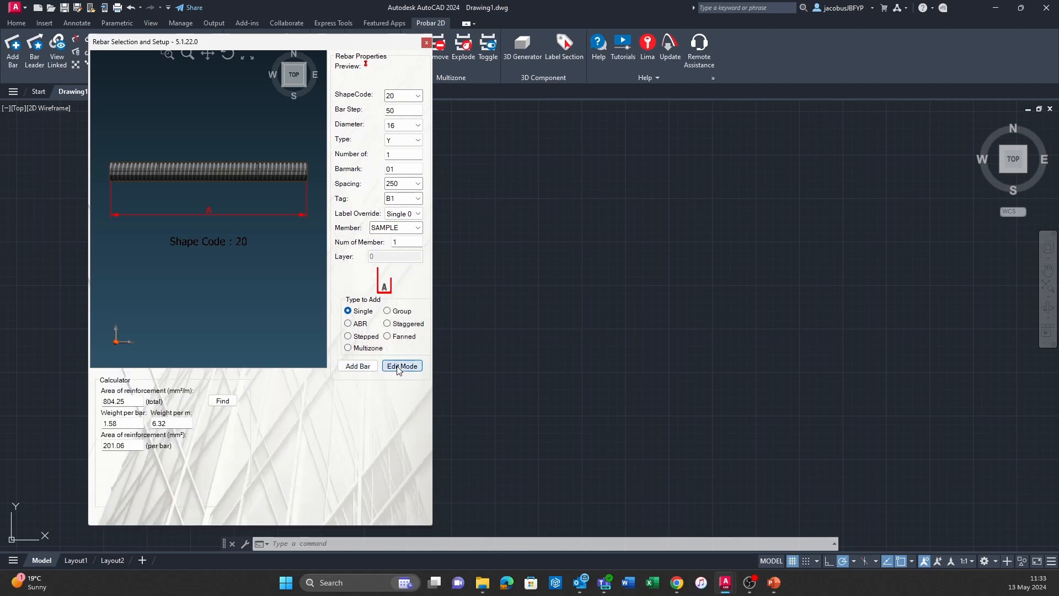
left_click(400, 366)
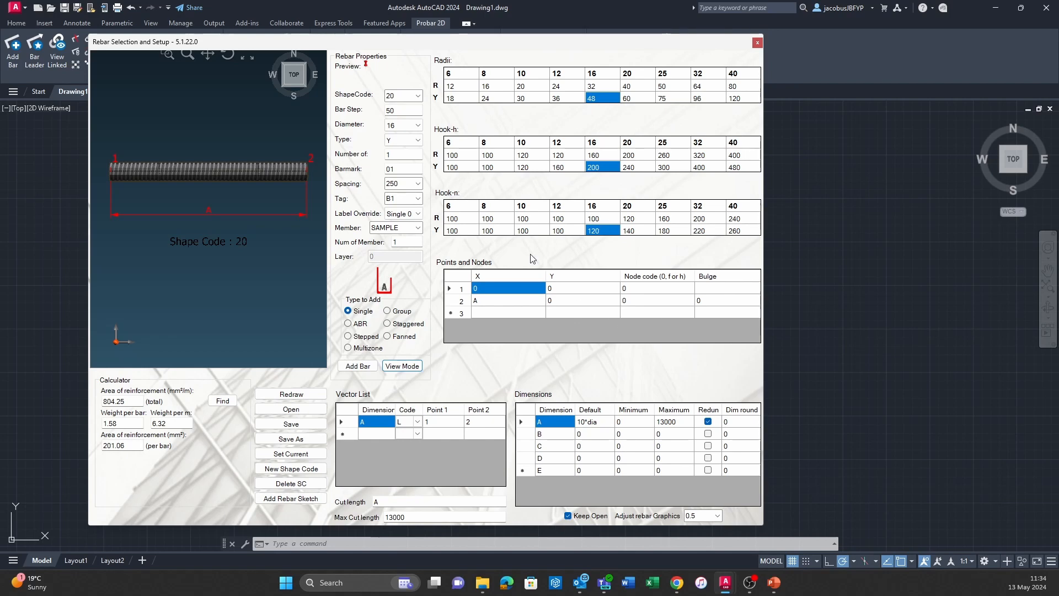
Preview shape codes 32, 34 and 36 to examine their bar shapes, nodes, vectors and dimensions.
left_click(418, 96)
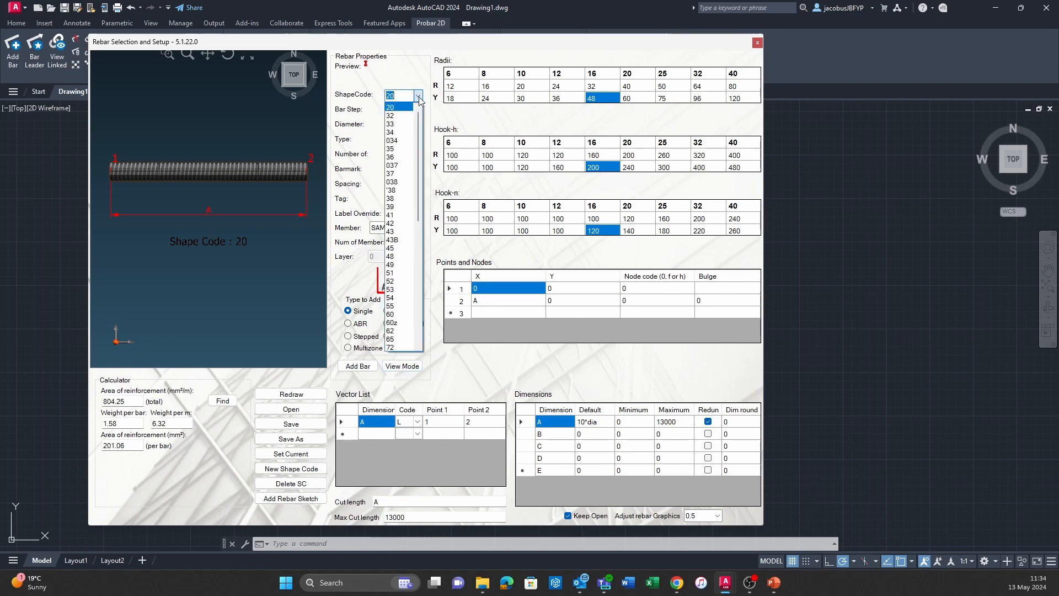
left_click(392, 116)
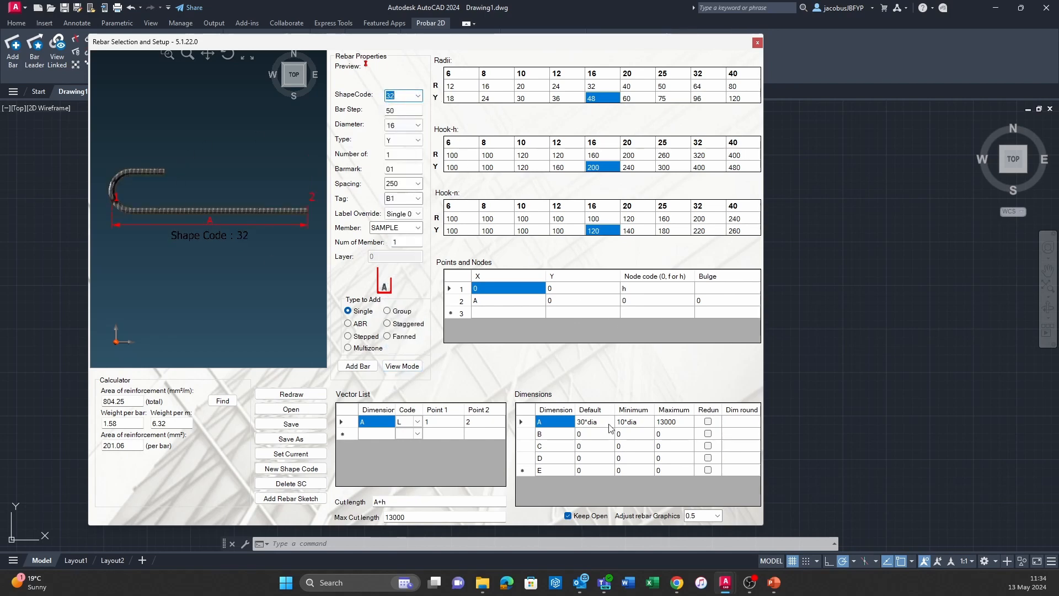
left_click(418, 96)
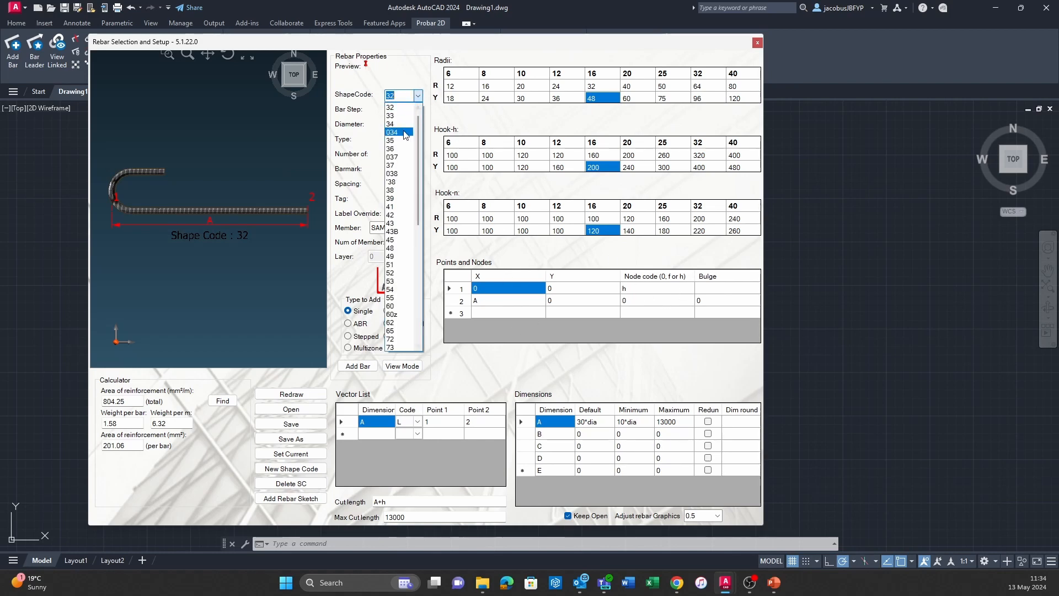
left_click(407, 125)
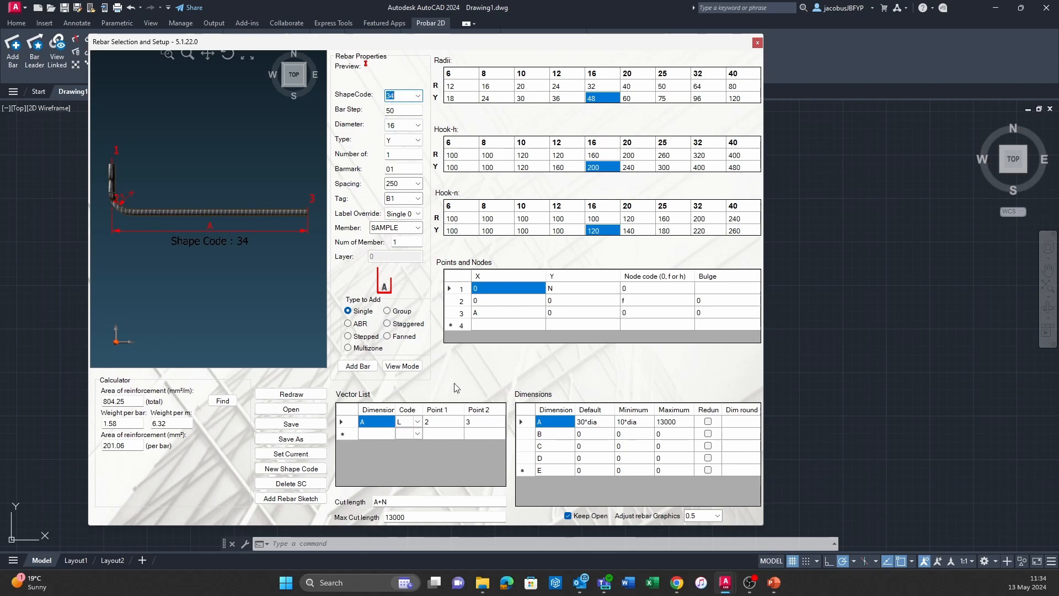
left_click(418, 96)
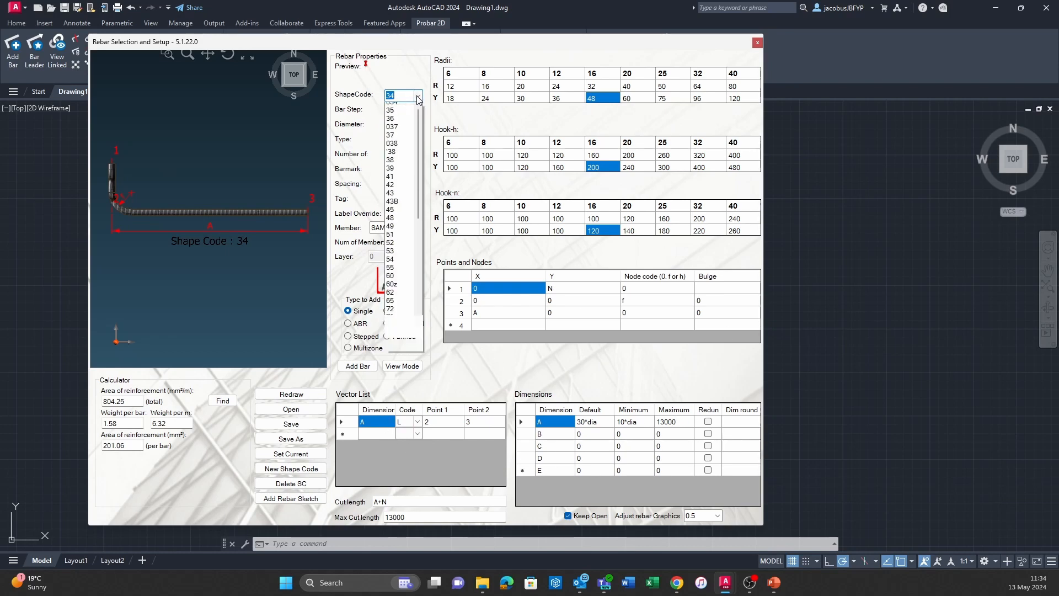
left_click(403, 135)
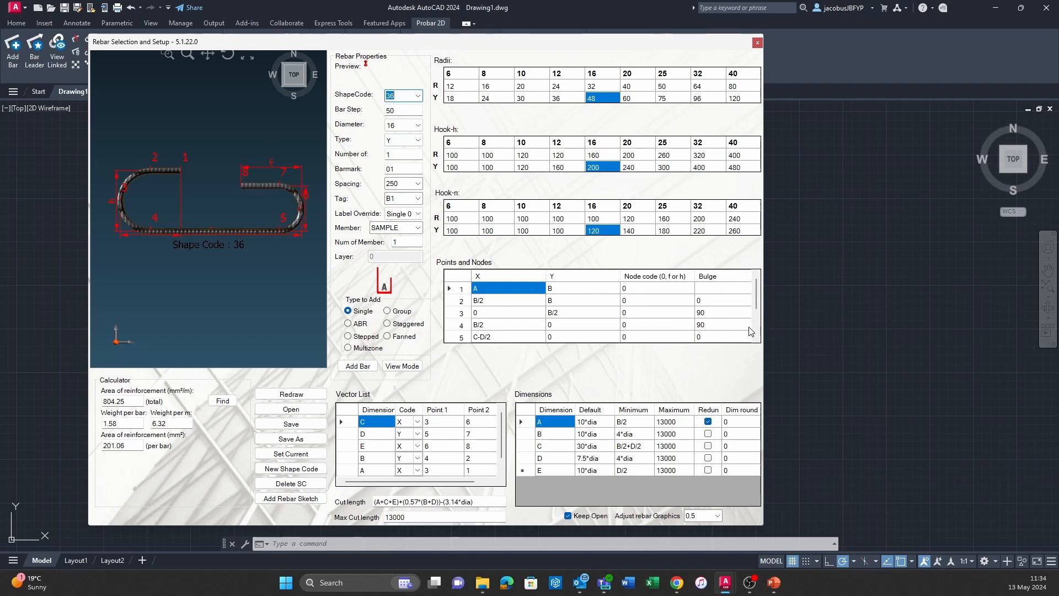
Preview the custom shape codes 99AA and 99X from the end of the shape code list.
left_click(417, 96)
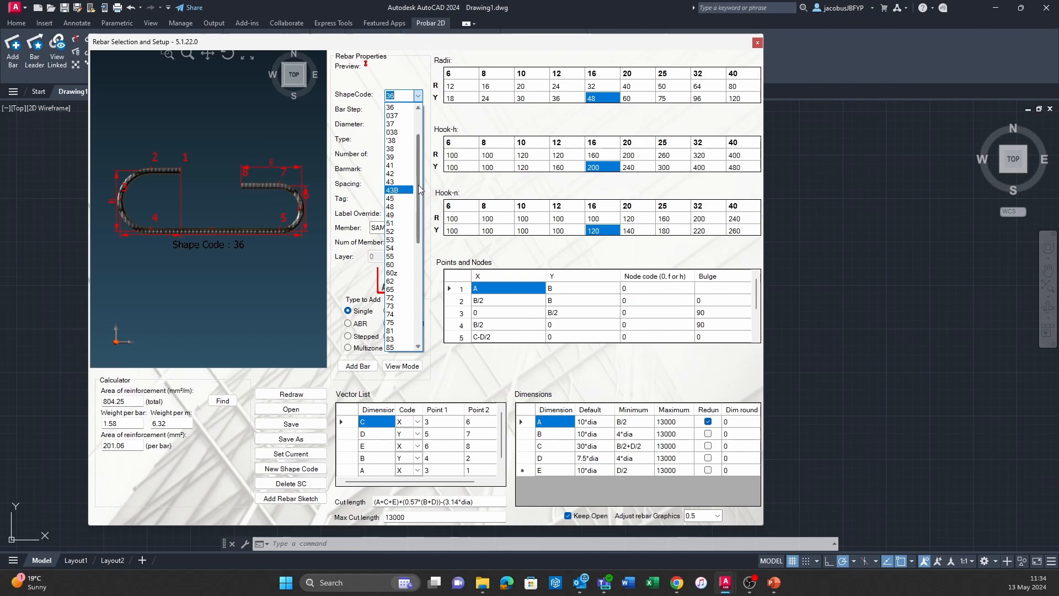
left_click(408, 99)
left_click(420, 98)
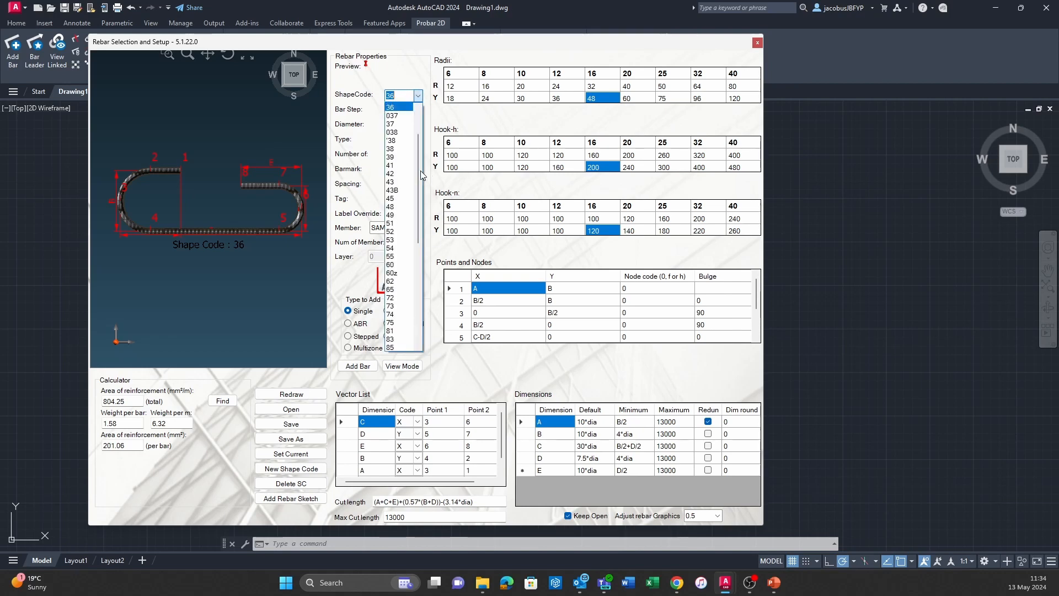
scroll(421, 167, "down", 8)
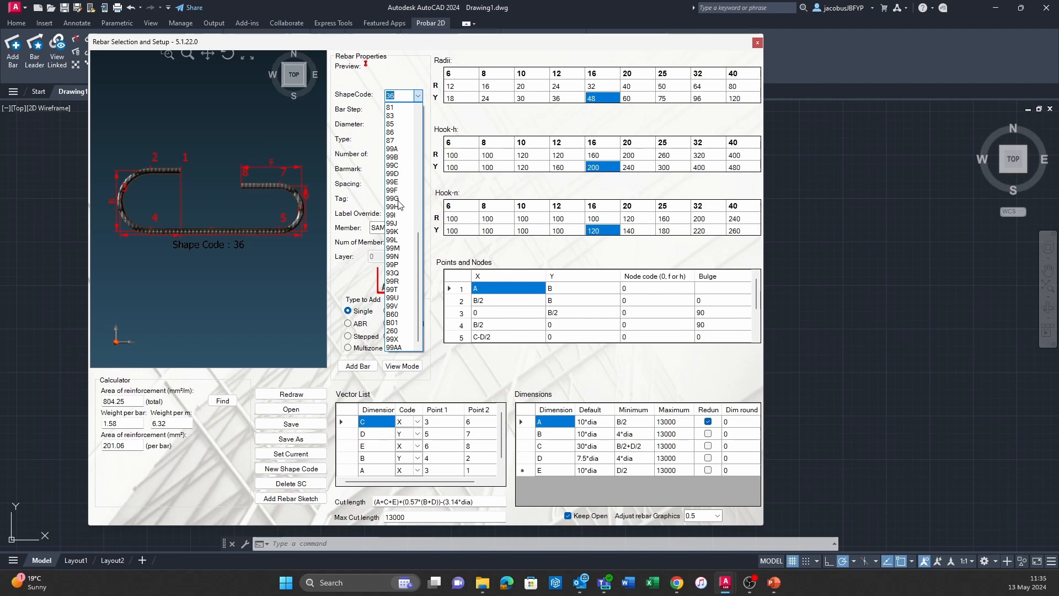
left_click(406, 348)
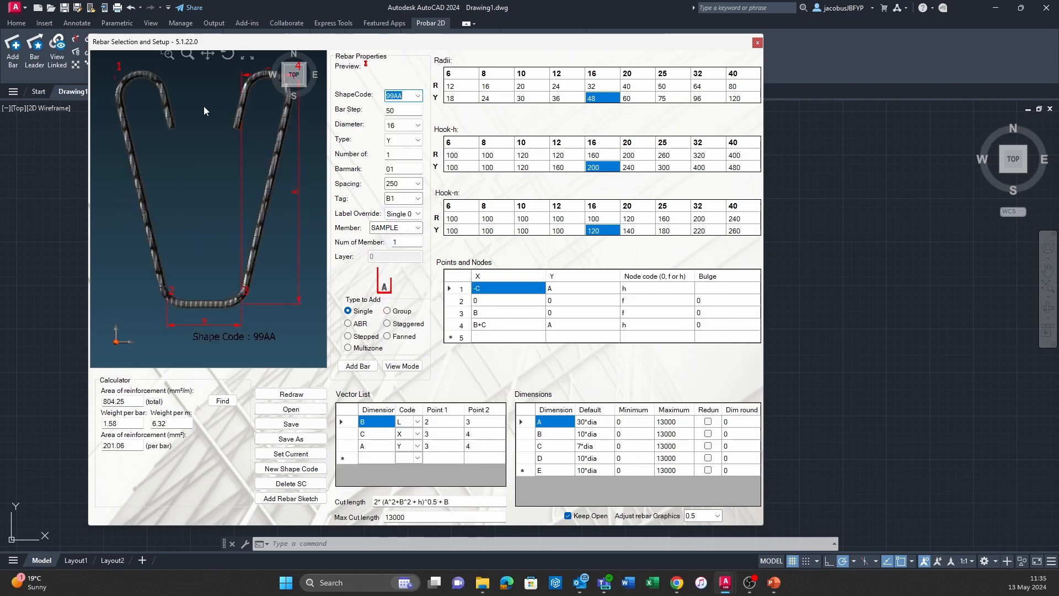
left_click(418, 96)
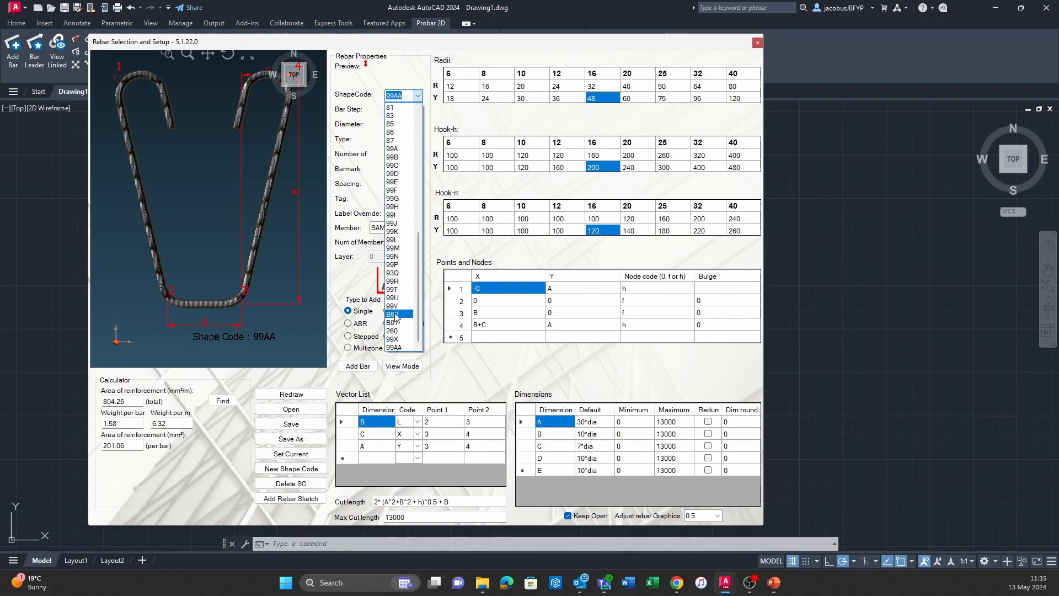
left_click(395, 339)
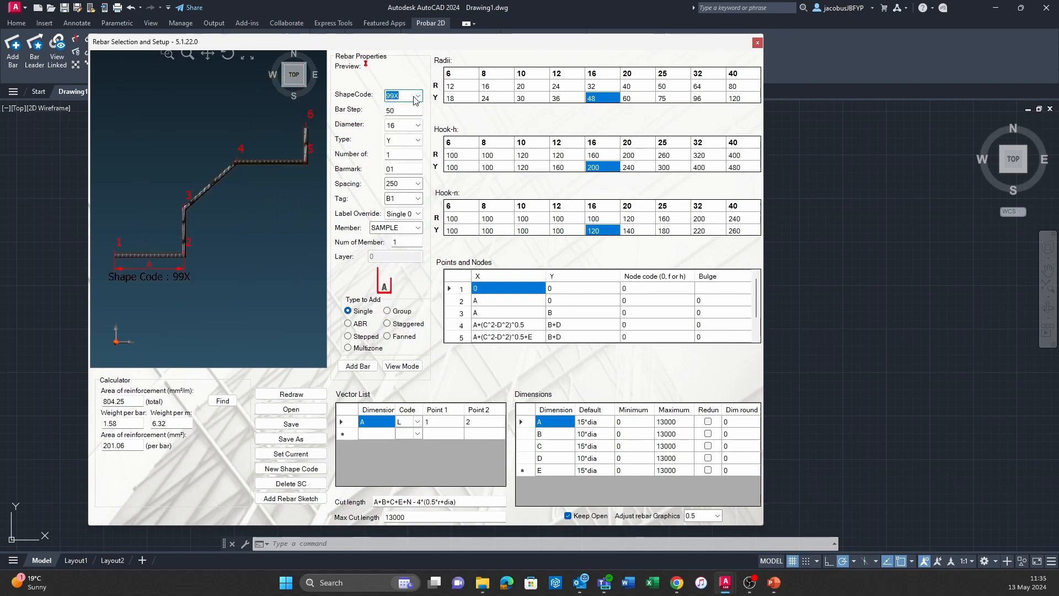
Preview shape codes 260, B01 and 99V to examine their shapes and parameter tables.
left_click(418, 97)
left_click(405, 331)
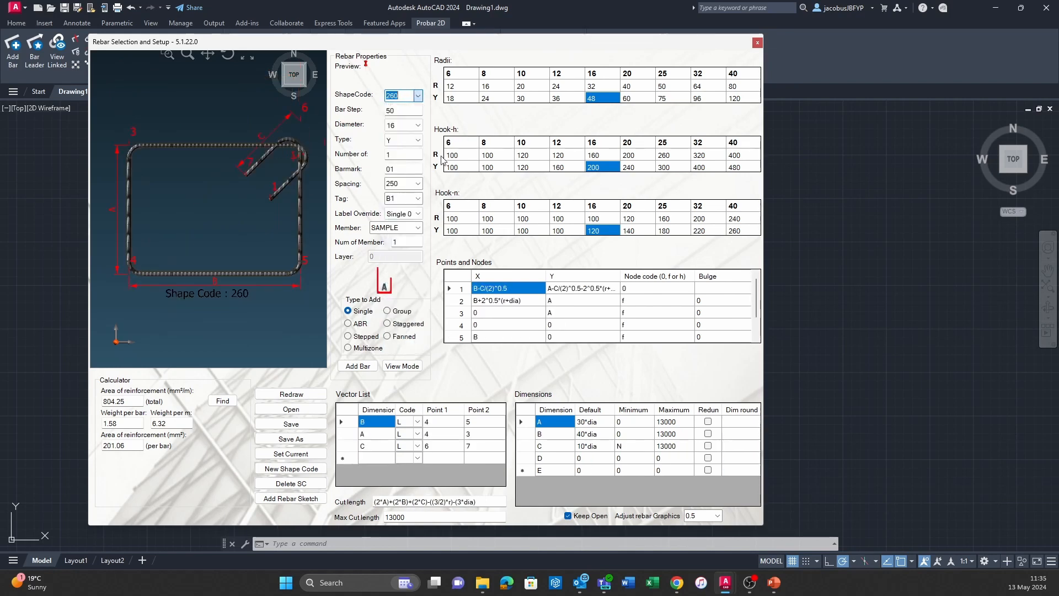
left_click(419, 99)
left_click(401, 323)
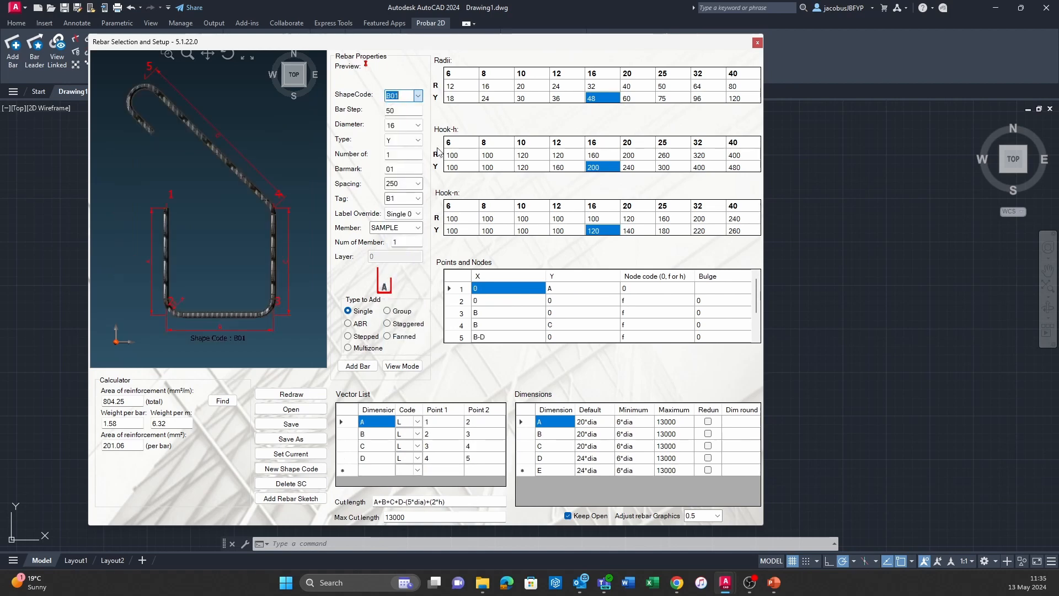
left_click(419, 96)
left_click(398, 330)
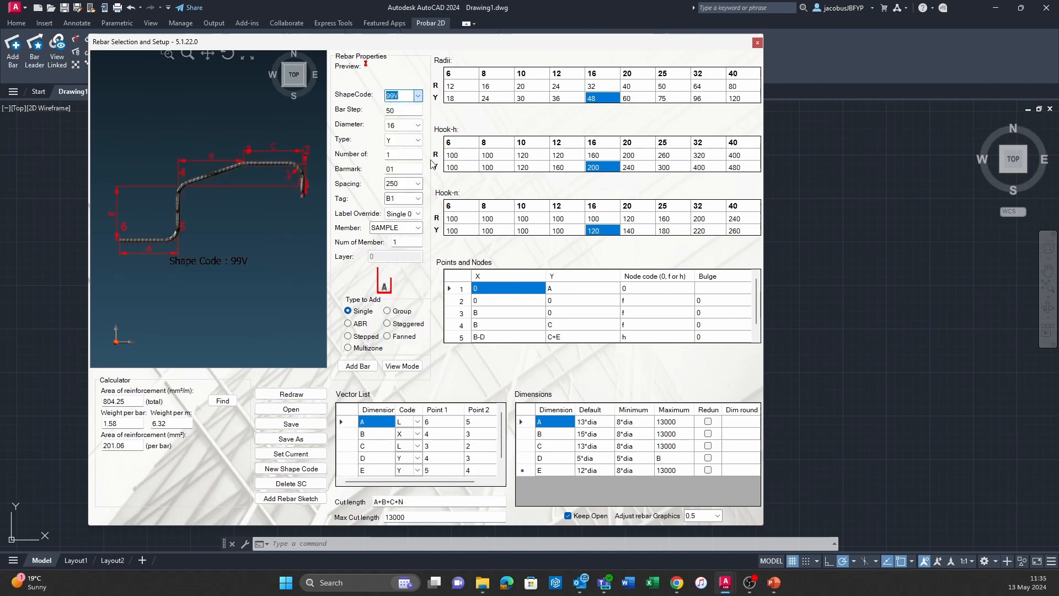
Create a new shape code named 99Z.
left_click(419, 95)
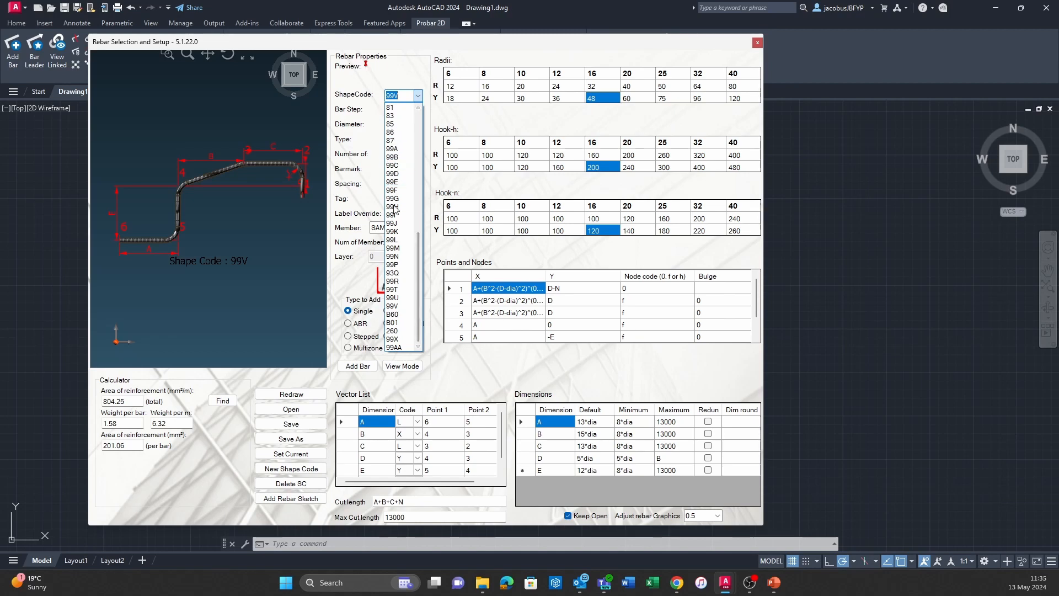
left_click(407, 94)
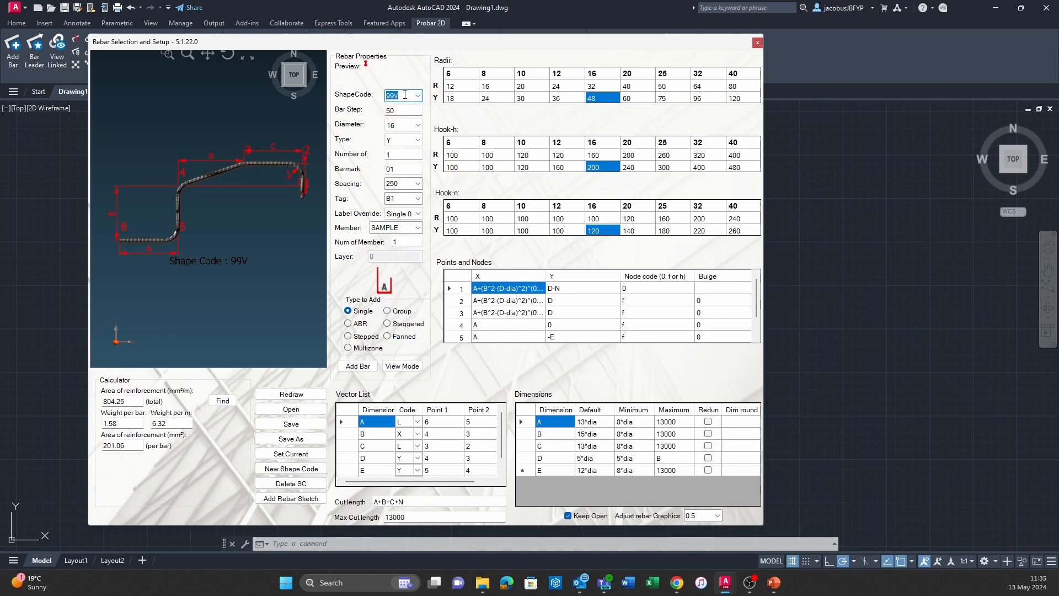
type("99")
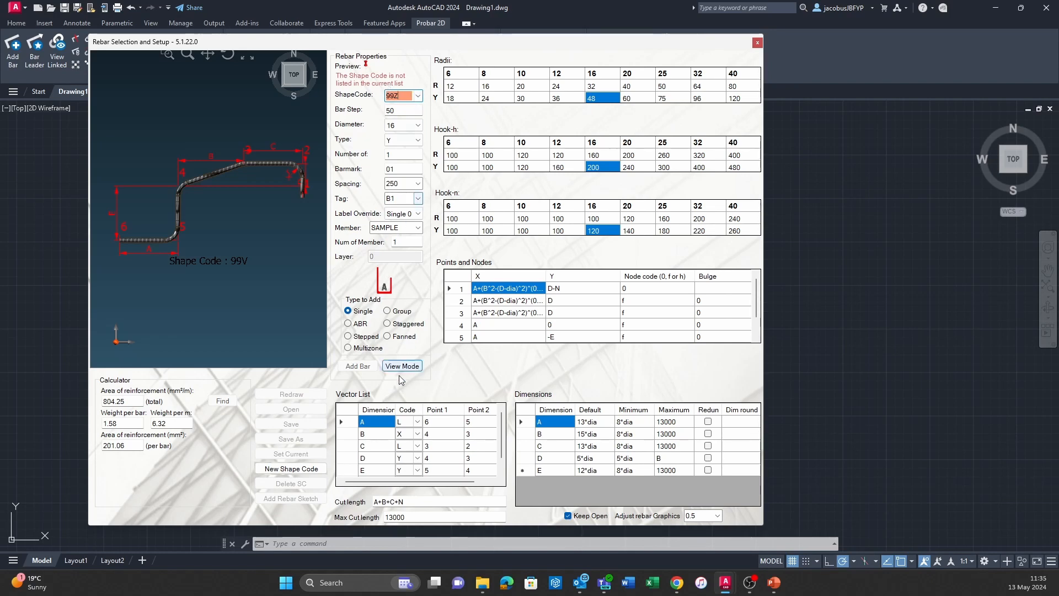
left_click(291, 470)
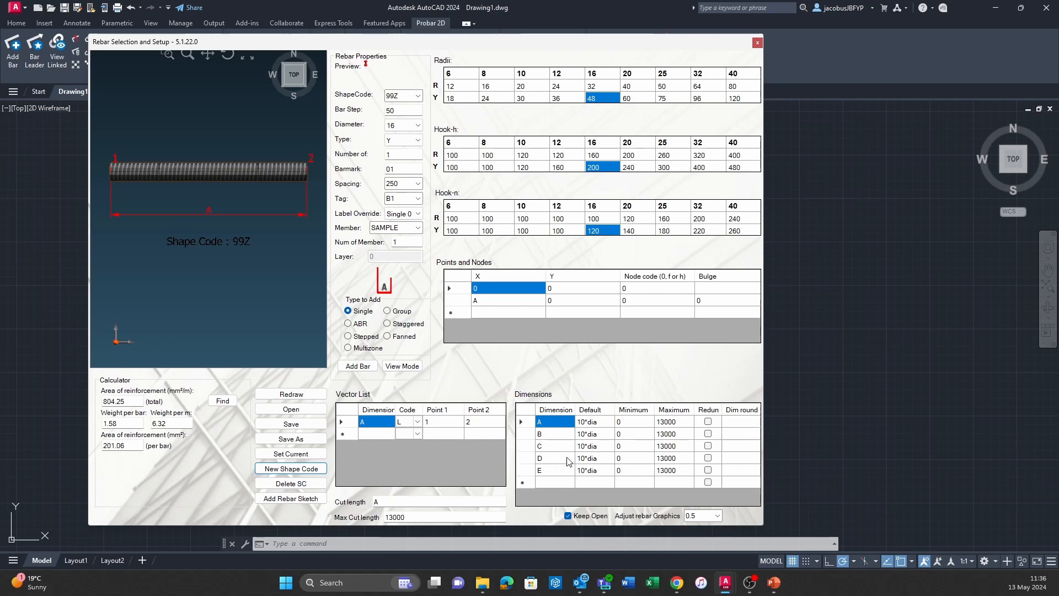
Review the code options L, X and Y for vector A and keep L.
left_click(417, 422)
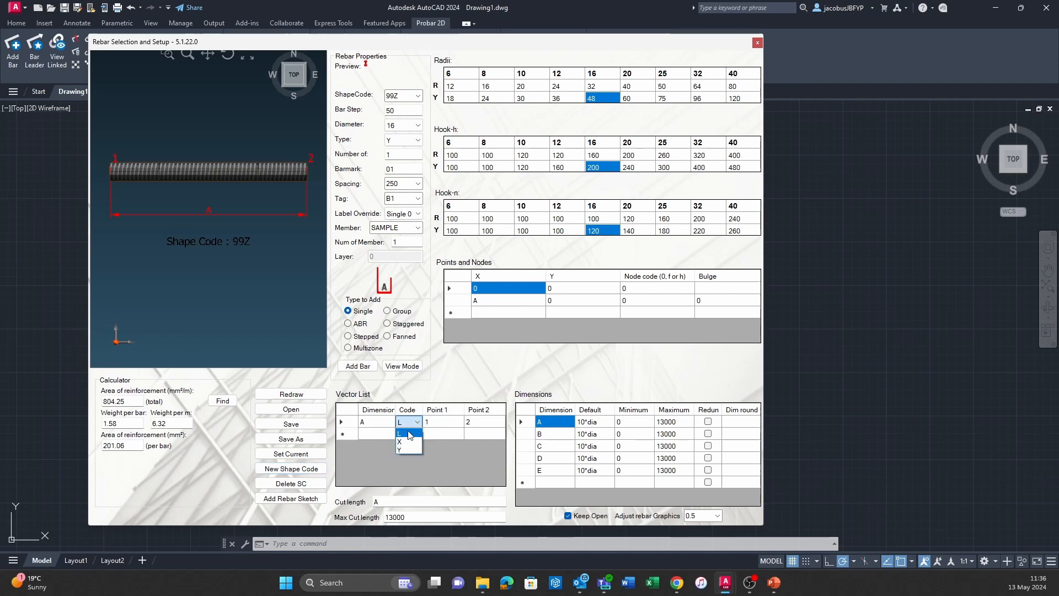
left_click(400, 433)
left_click(397, 434)
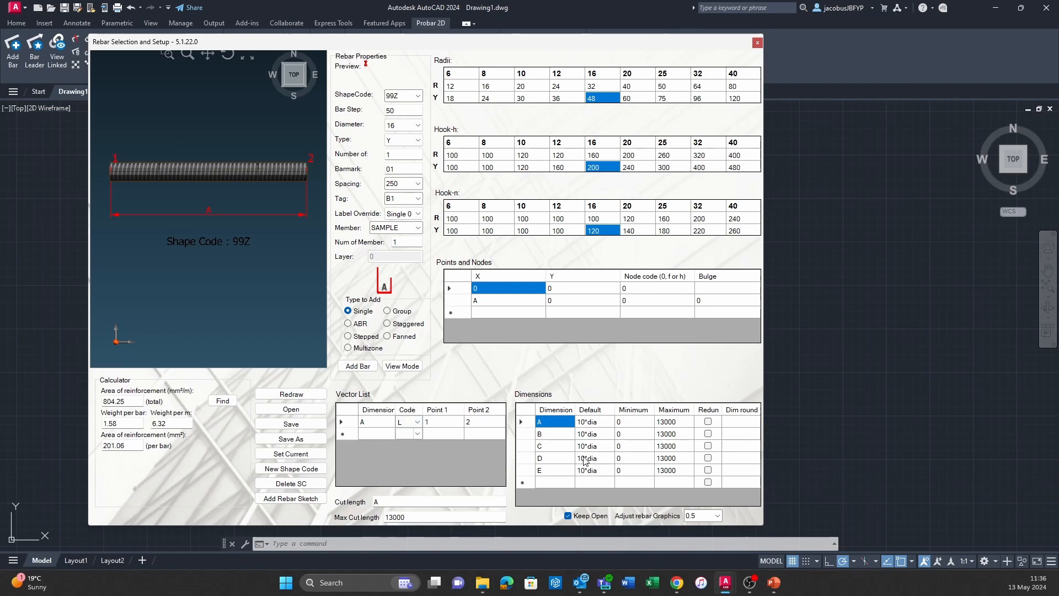
Add vector B with code L from point 2 to point 3, and select dimension B in the Dimensions table.
left_click(379, 434)
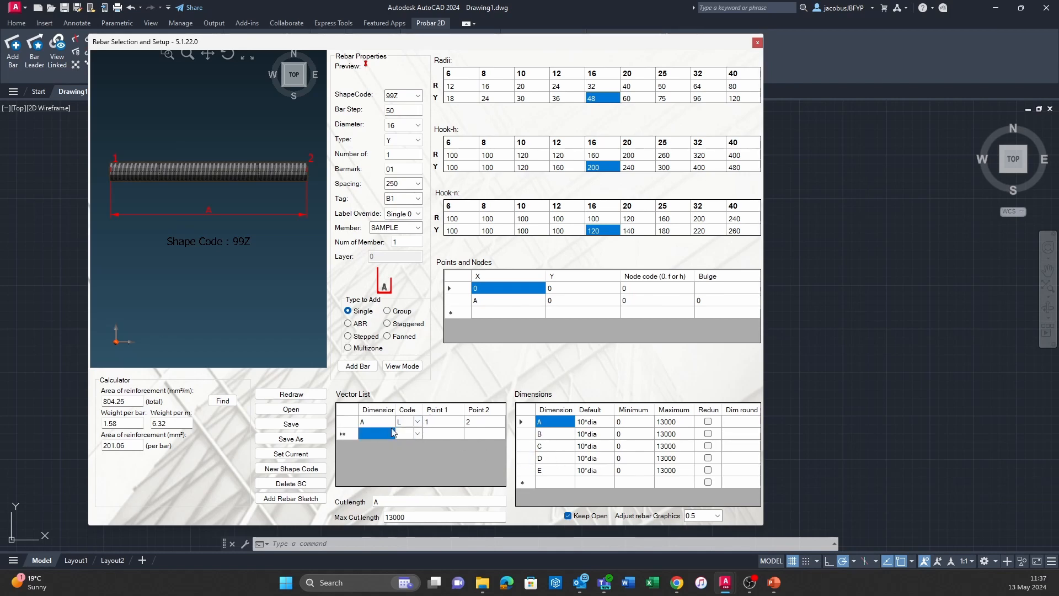
type("B")
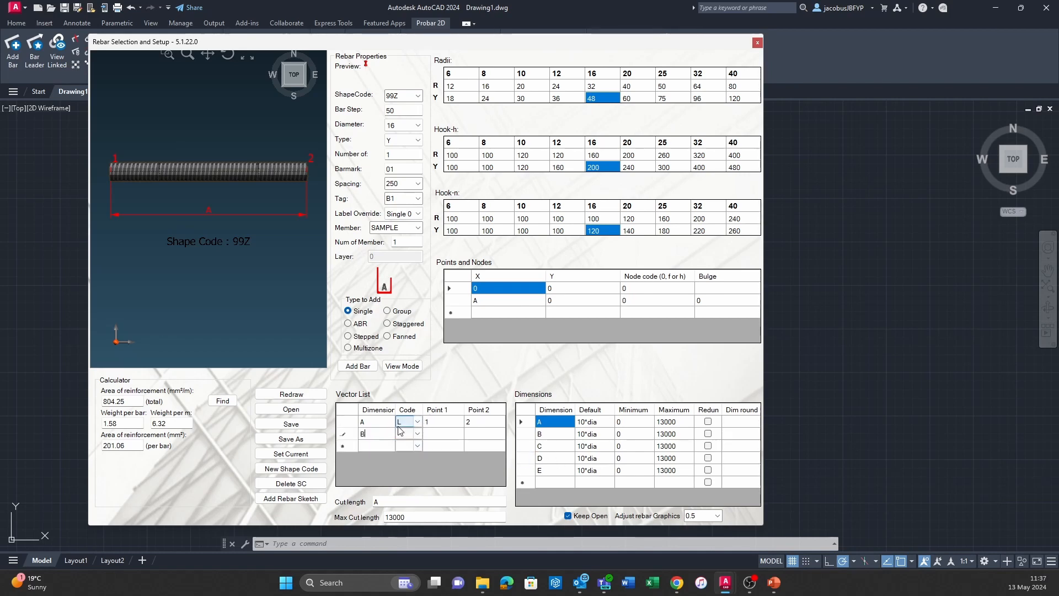
left_click(417, 434)
left_click(418, 435)
left_click(409, 446)
left_click(445, 432)
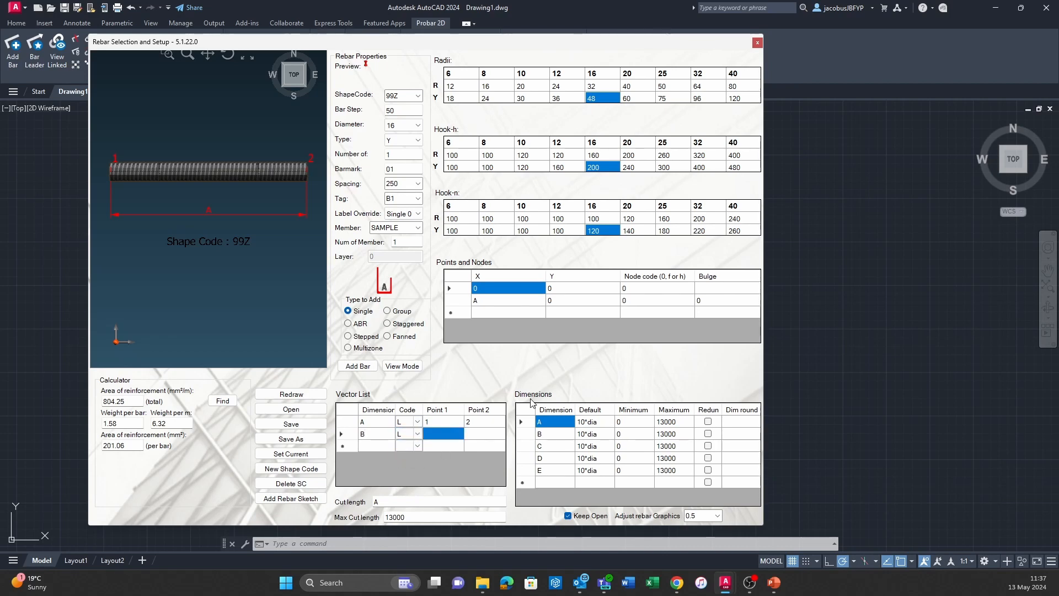
type("2")
left_click(480, 435)
type("3")
key("Return")
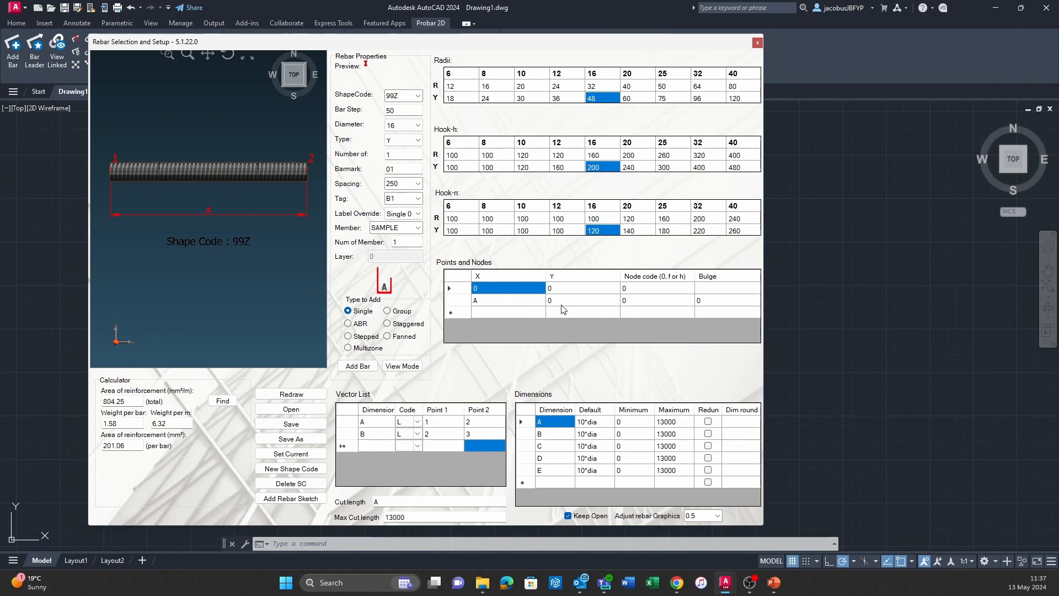
left_click(552, 435)
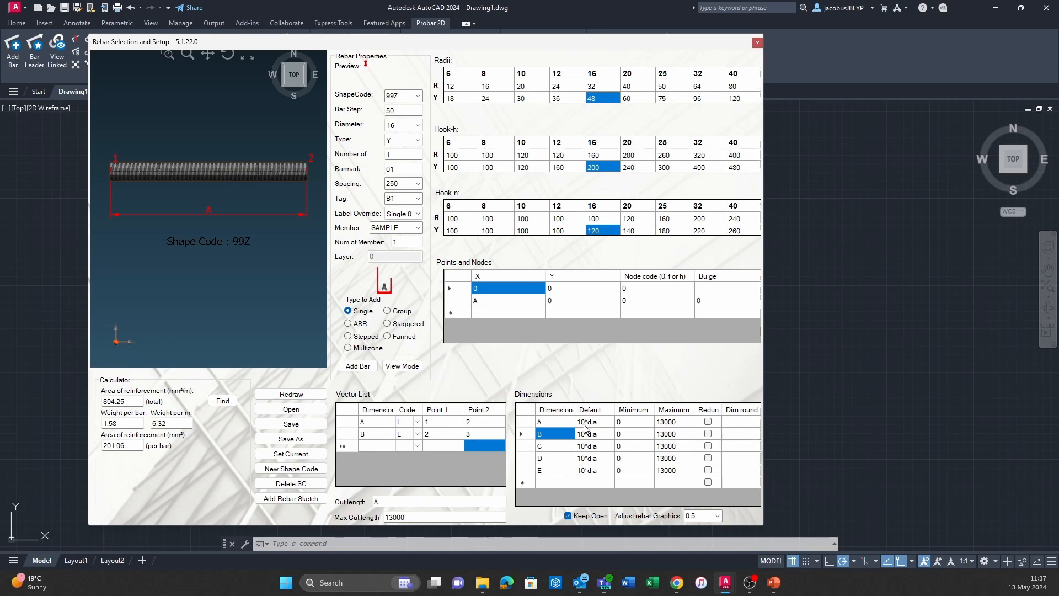
Examine the default length formulas of dimensions A and B in the Dimensions table.
left_click(601, 424)
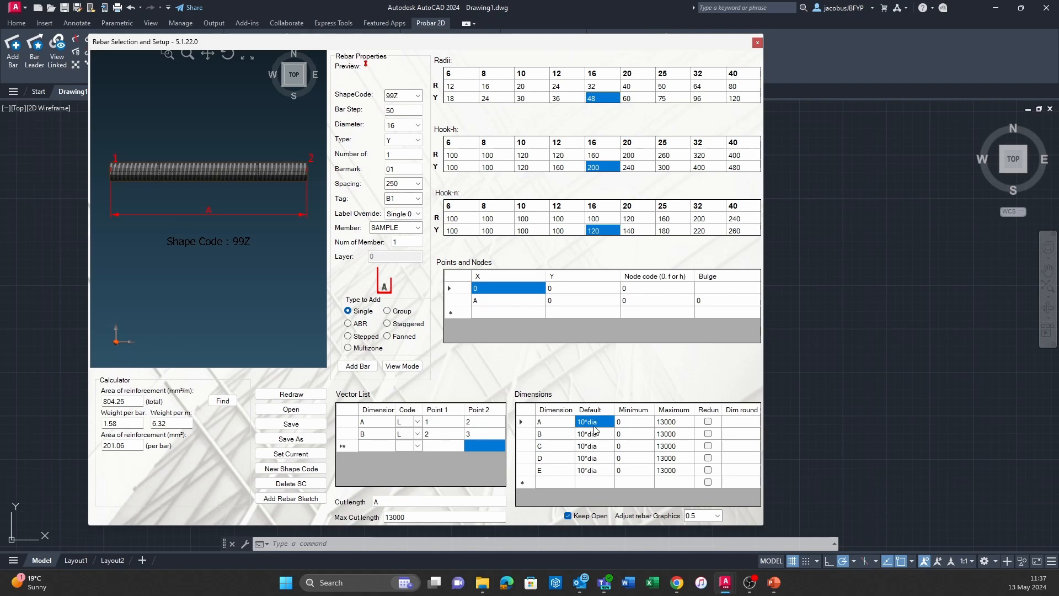
left_click(585, 435)
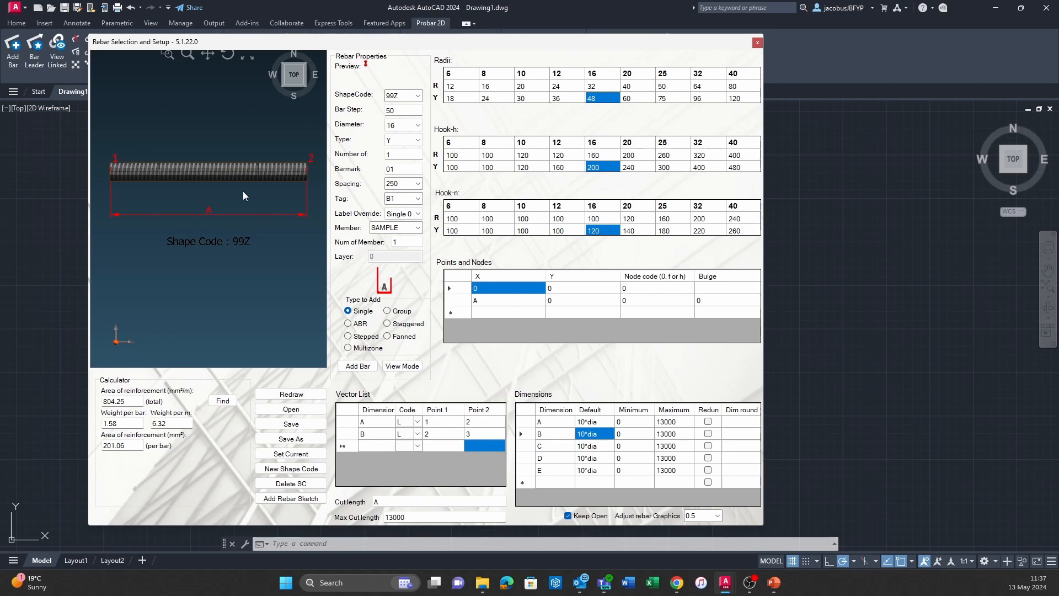
left_click(588, 435)
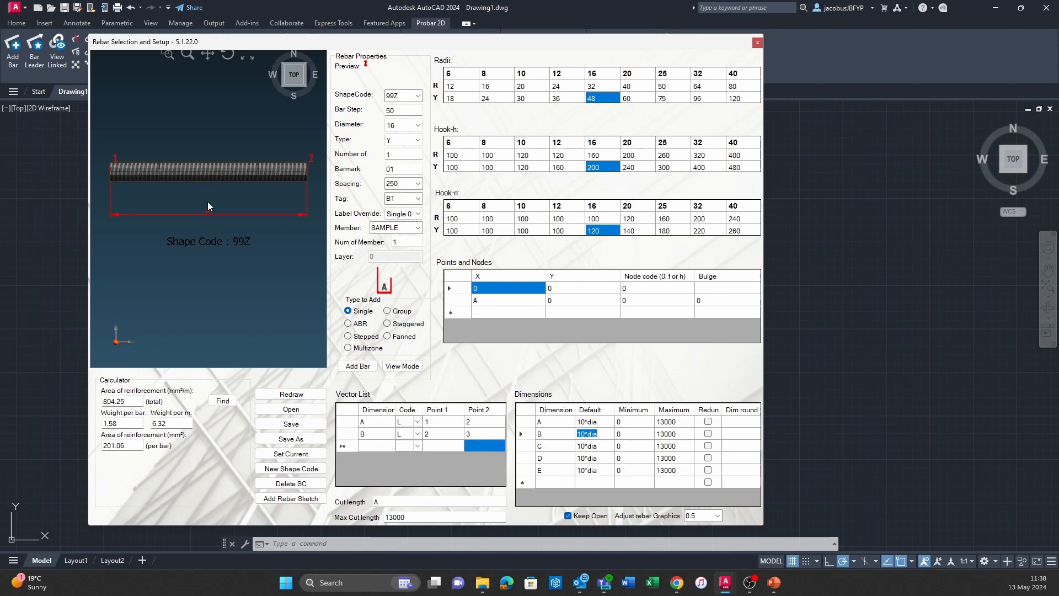
Add a third point to Points and Nodes with X set to 0 and Y set to B.
left_click(508, 311)
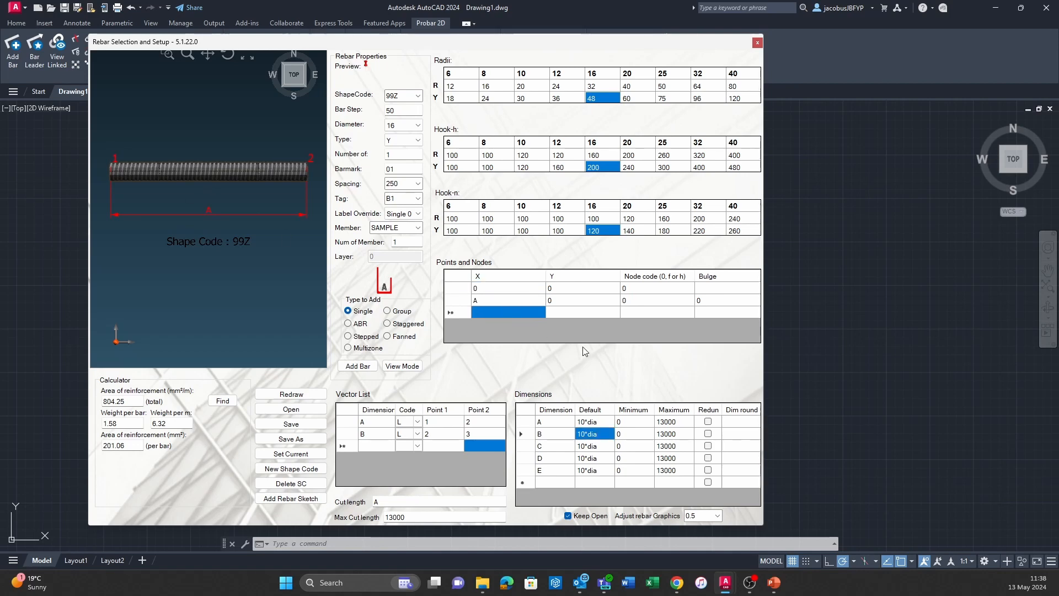
type("B")
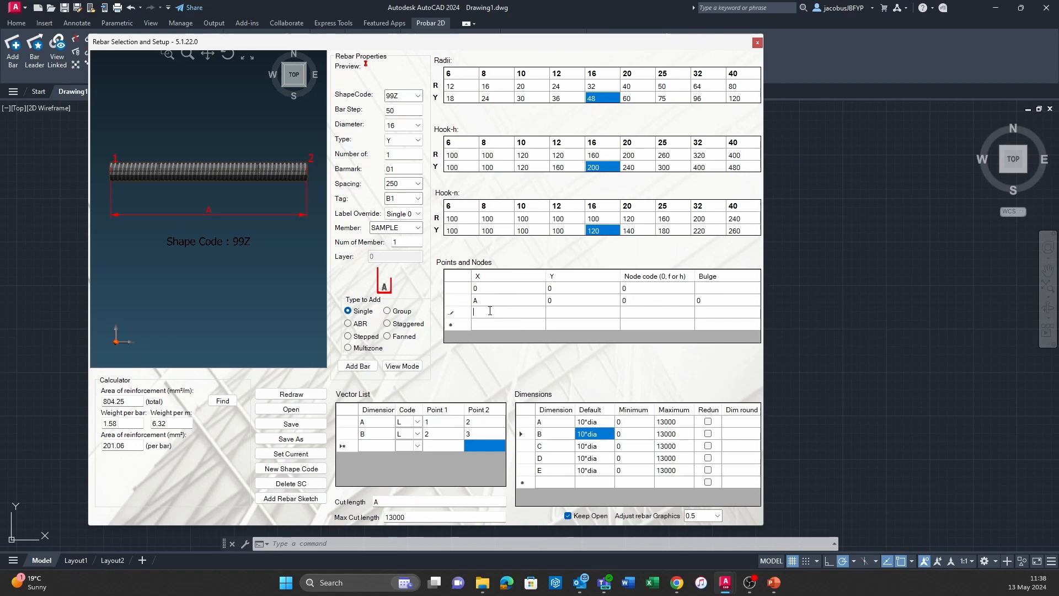
key("BackSpace")
type("0")
left_click(574, 313)
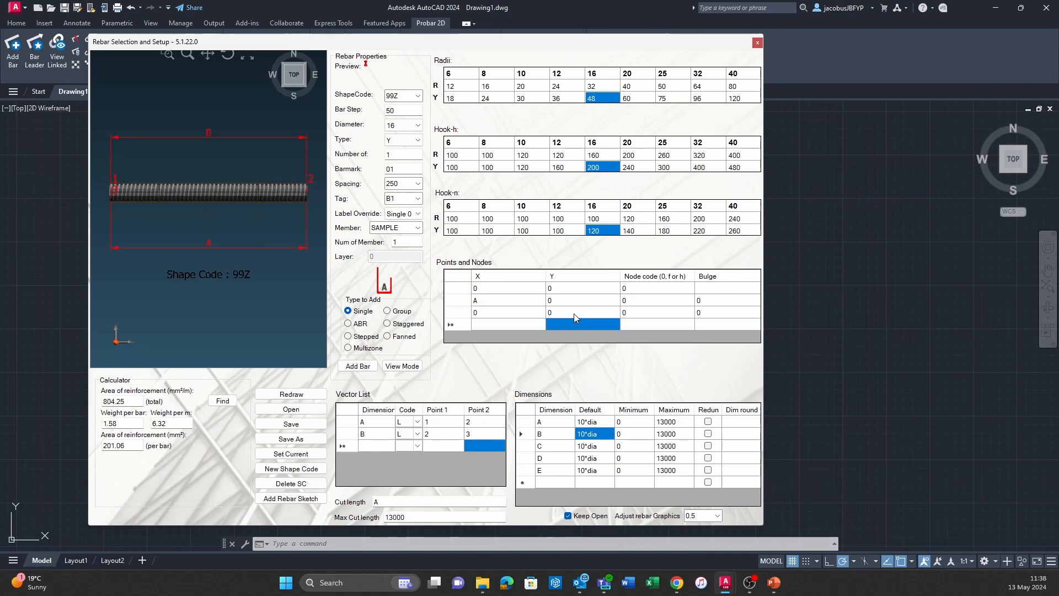
type("B")
key("Return")
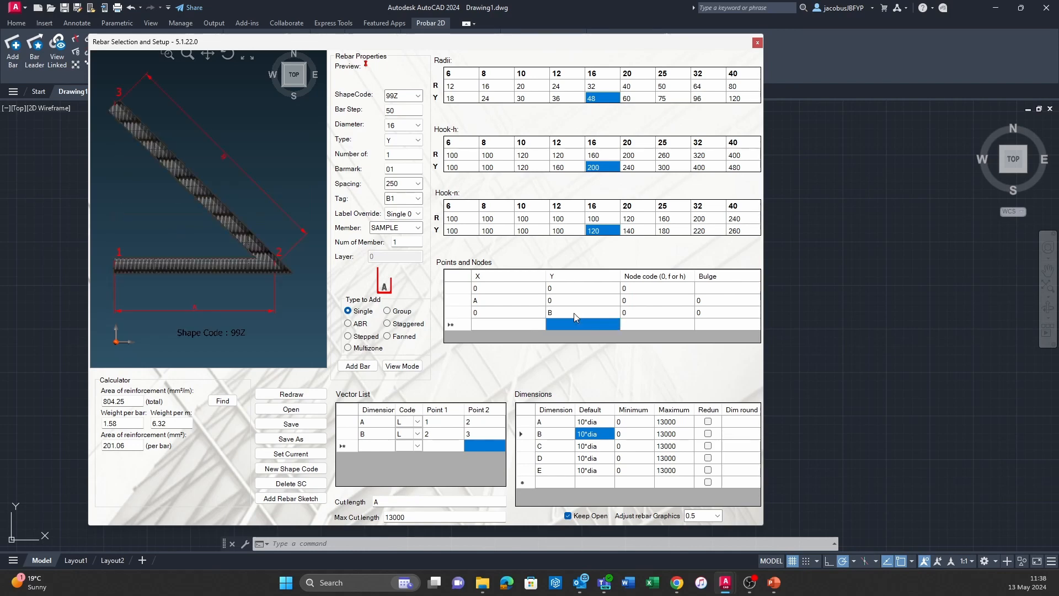
Set the third point's X coordinate to A in Points and Nodes.
left_click(508, 314)
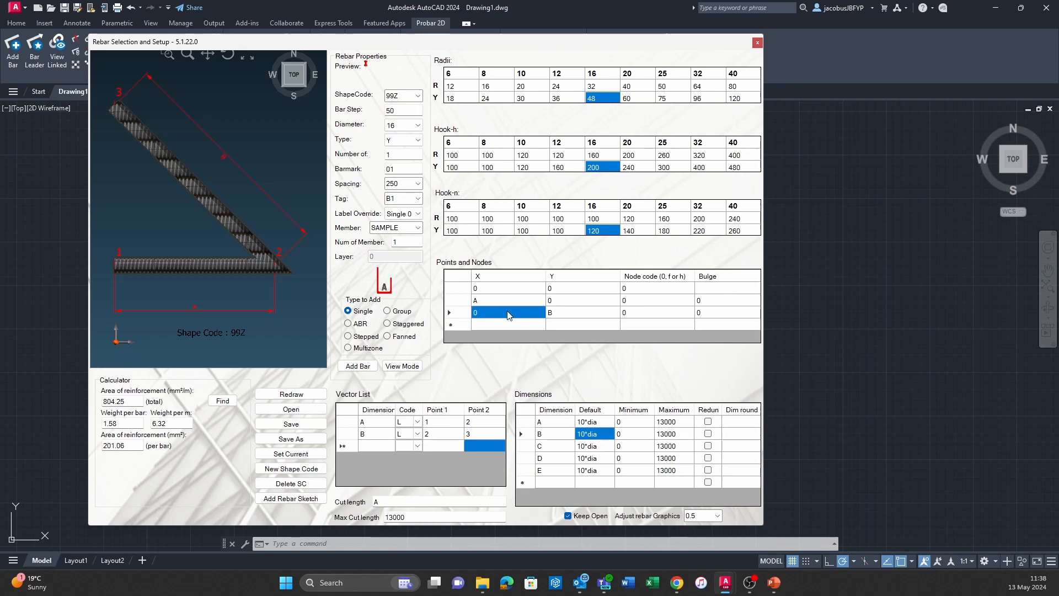
type("A")
key("Return")
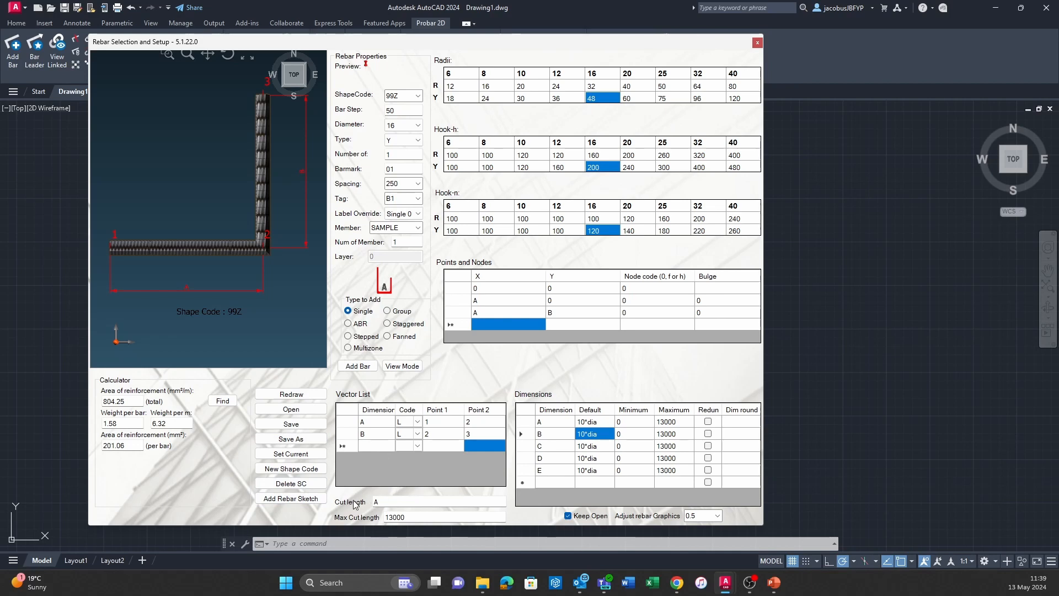
Set the cut length formula of shape code 99Z to A+B.
left_click(391, 501)
type("A+B")
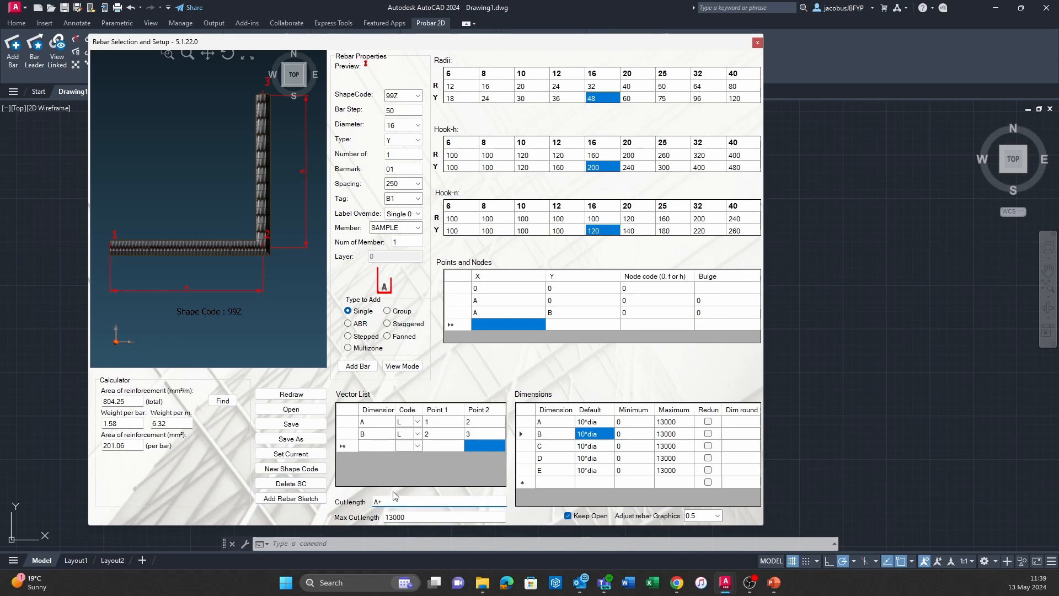